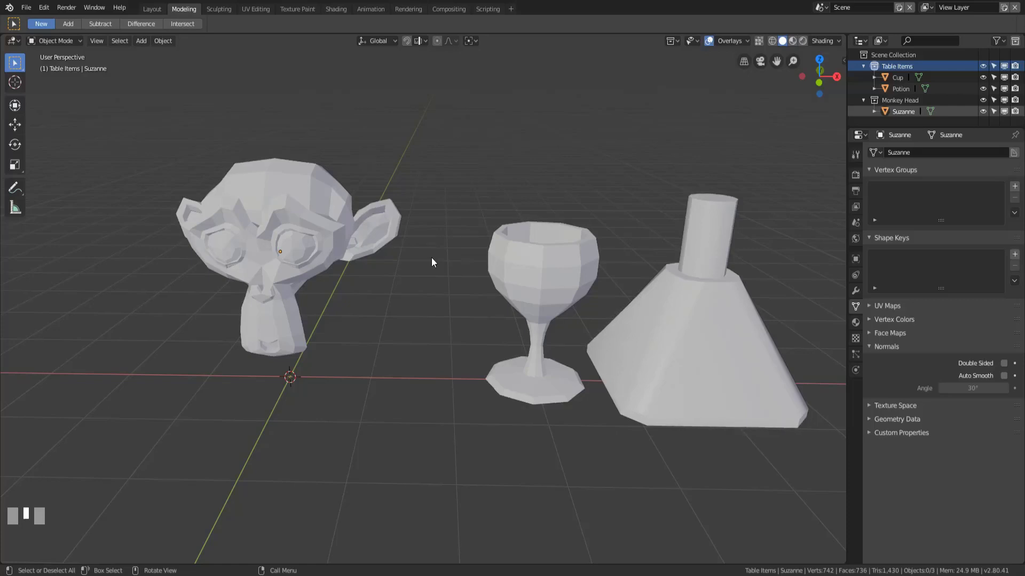
Step: Select the cup and the potion bottle and move them about 36 m along the global X axis
{"action": "middle_click_drag", "start_coordinate": [431, 257], "coordinate": [497, 261], "text": "shift"}
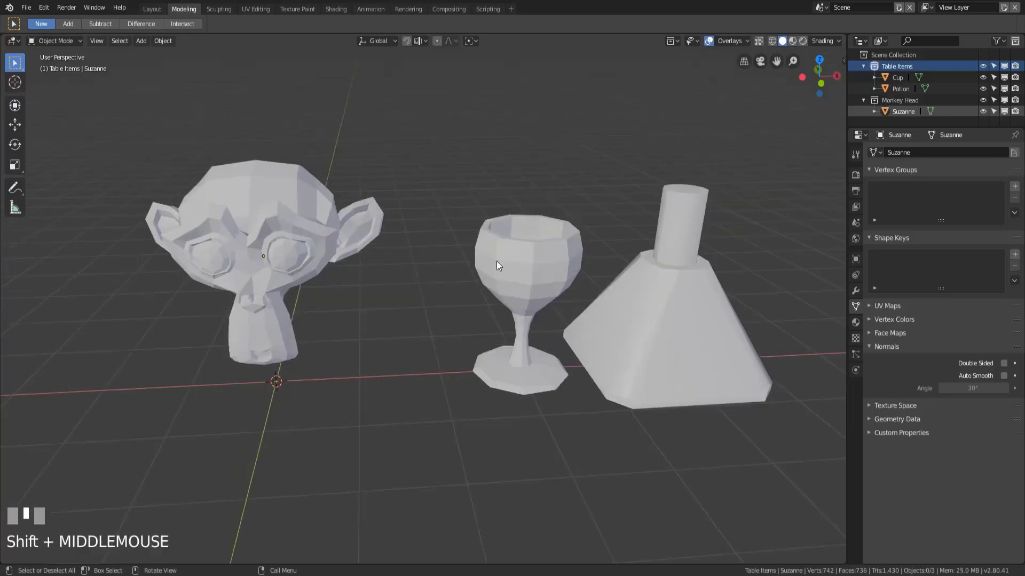
{"action": "middle_click_drag", "start_coordinate": [318, 273], "coordinate": [432, 296], "text": "shift"}
{"action": "left_click", "coordinate": [359, 241]}
{"action": "left_click", "coordinate": [537, 274]}
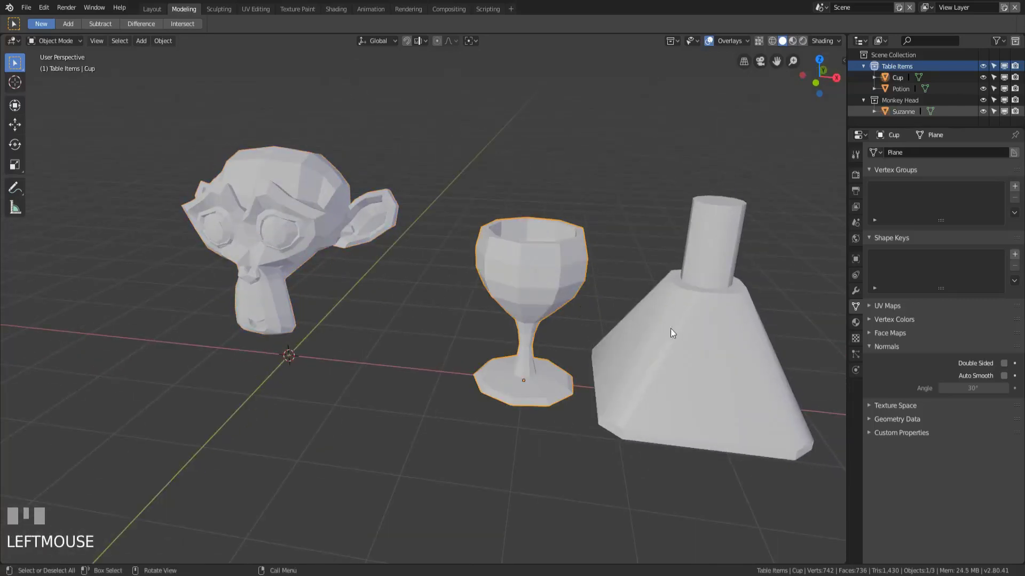
{"action": "left_click", "coordinate": [671, 329], "text": "shift"}
{"action": "middle_click_drag", "start_coordinate": [535, 359], "coordinate": [410, 366]}
{"action": "scroll", "coordinate": [539, 342], "scroll_direction": "down", "scroll_amount": 6}
{"action": "key", "text": "g"}
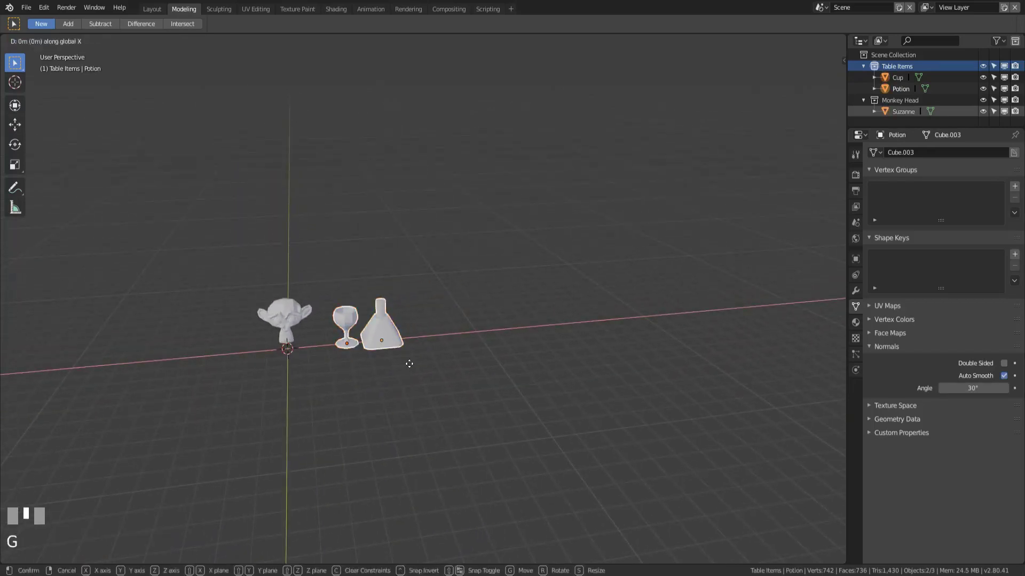
{"action": "left_click", "coordinate": [201, 361]}
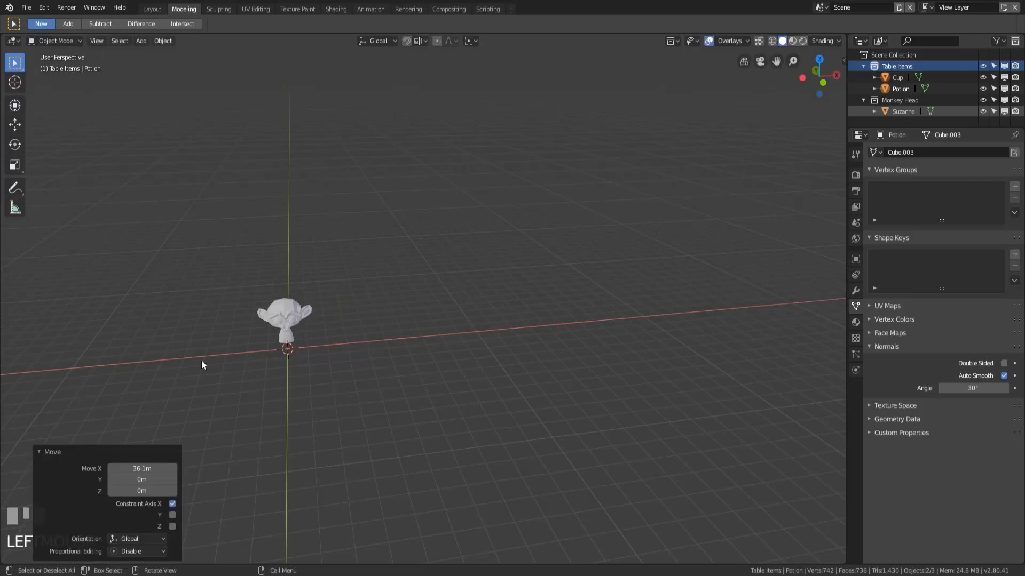
Step: Select the monkey head and view the area around it
{"action": "middle_click_drag", "start_coordinate": [201, 362], "coordinate": [350, 288]}
{"action": "scroll", "coordinate": [219, 389], "scroll_direction": "up", "scroll_amount": 3}
{"action": "left_click", "coordinate": [347, 289]}
{"action": "middle_click_drag", "start_coordinate": [325, 351], "coordinate": [723, 198], "text": "shift"}
{"action": "scroll", "coordinate": [453, 339], "scroll_direction": "up", "scroll_amount": 3}
{"action": "scroll", "coordinate": [546, 324], "scroll_direction": "down", "scroll_amount": 3}
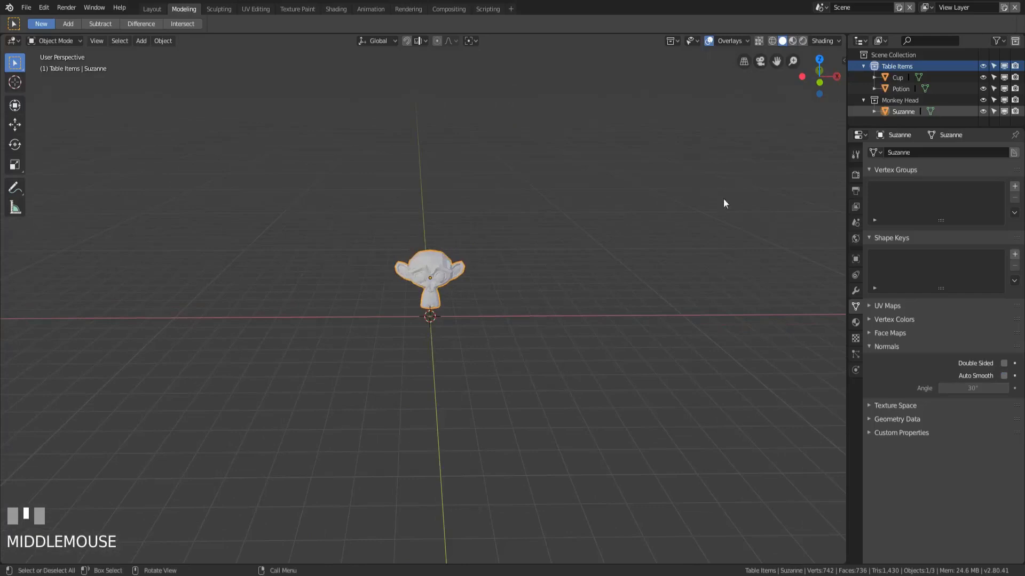
Step: Select the Potion object in the Outliner and frame the view on it
{"action": "left_click", "coordinate": [886, 87]}
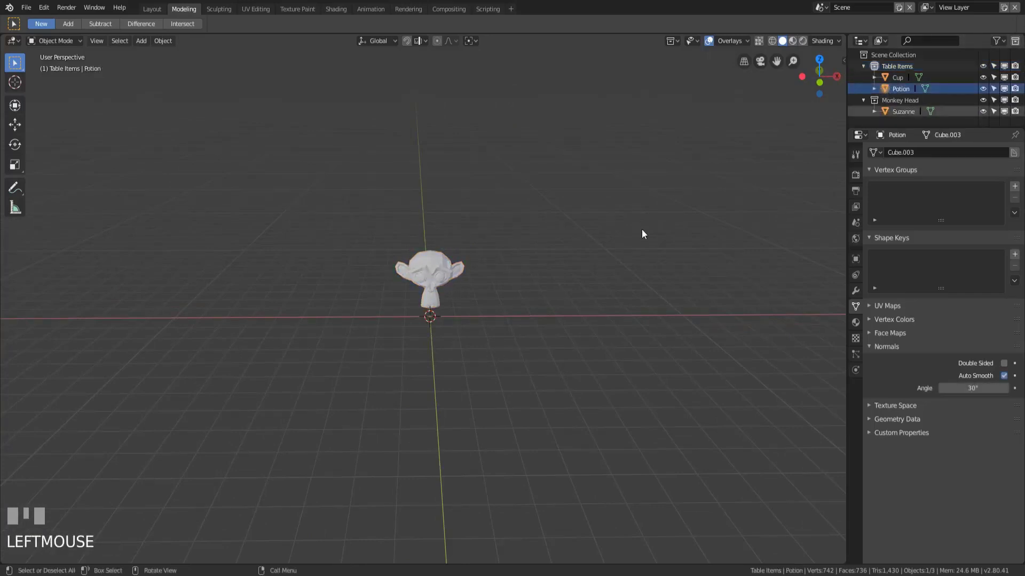
{"action": "key", "text": "KP_Decimal"}
{"action": "scroll", "coordinate": [450, 300], "scroll_direction": "down", "scroll_amount": 4}
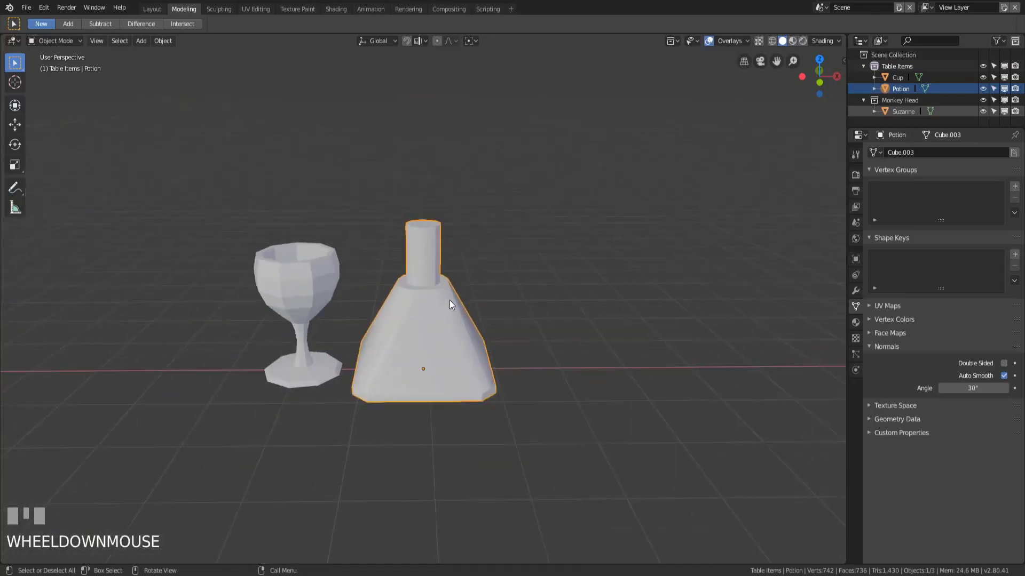
{"action": "middle_click_drag", "start_coordinate": [418, 317], "coordinate": [457, 295], "text": "shift"}
{"action": "scroll", "coordinate": [449, 306], "scroll_direction": "up", "scroll_amount": 2}
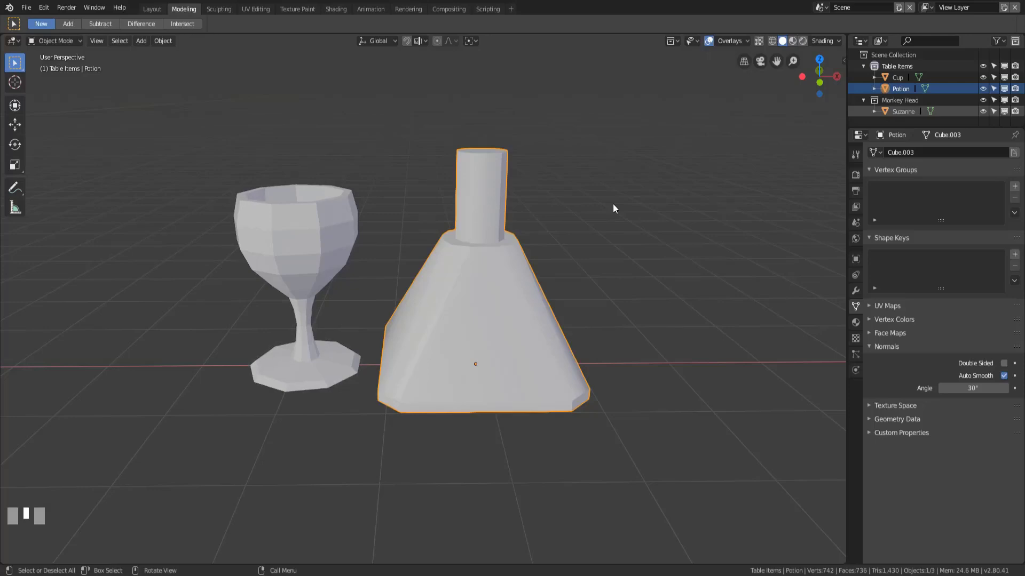
Step: Undo the move of the cup and potion bottle, and frame the view on the restored objects
{"action": "key", "text": "ctrl+z"}
{"action": "key", "text": "ctrl+z"}
{"action": "key", "text": "ctrl+z"}
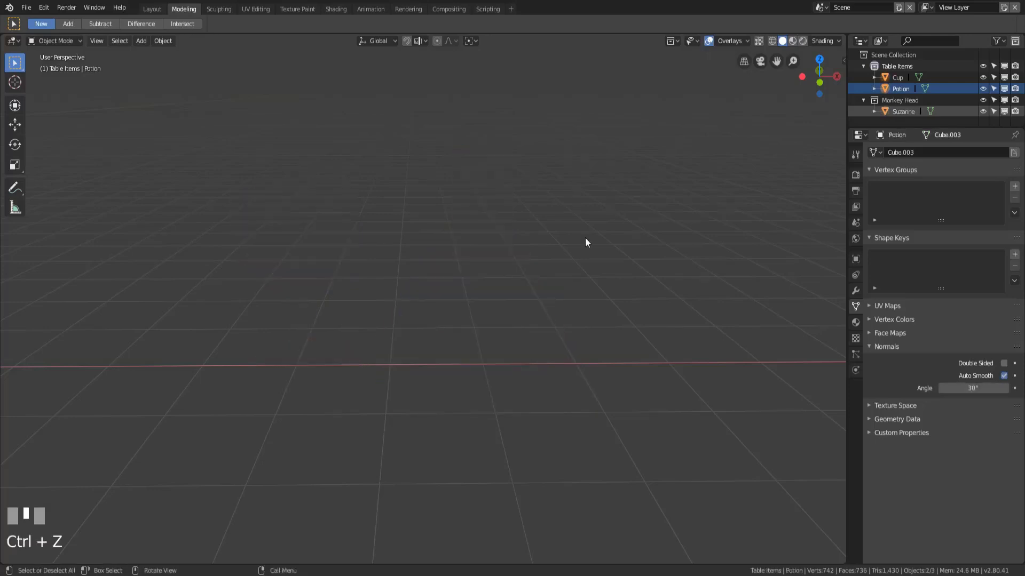
{"action": "key", "text": "KP_Decimal"}
{"action": "scroll", "coordinate": [460, 326], "scroll_direction": "down", "scroll_amount": 3}
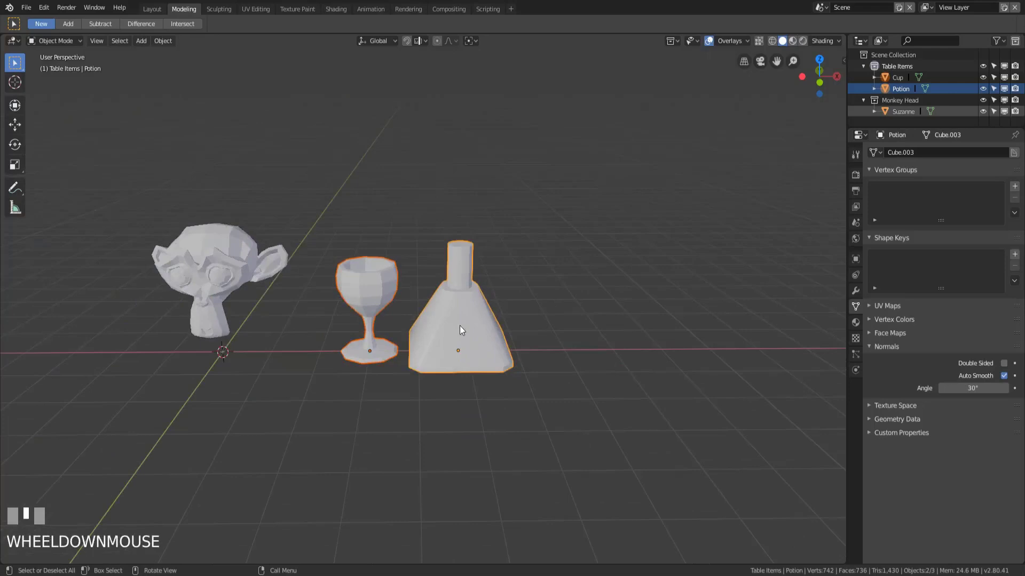
{"action": "middle_click_drag", "start_coordinate": [460, 325], "coordinate": [443, 360], "text": "shift"}
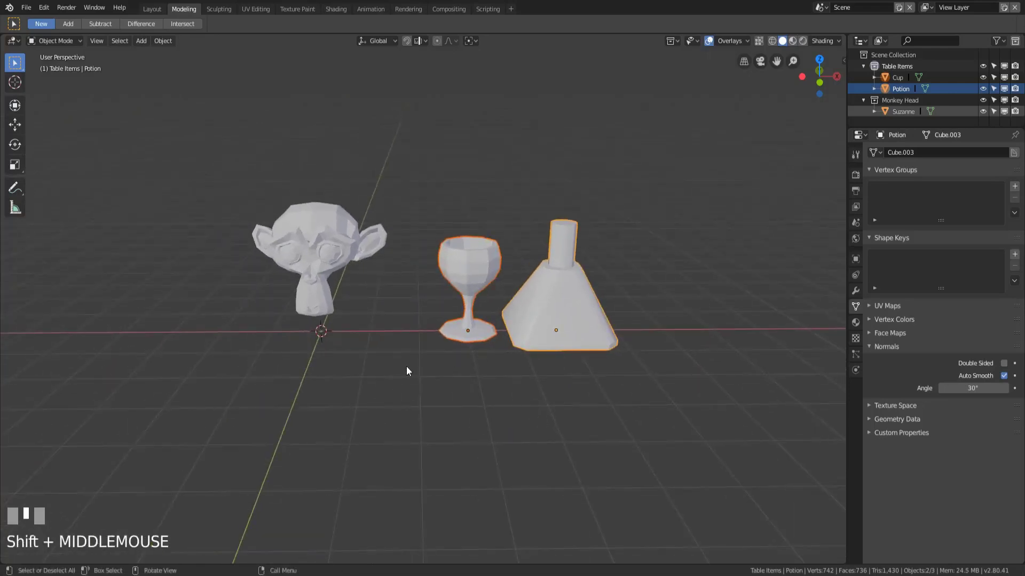
{"action": "scroll", "coordinate": [406, 367], "scroll_direction": "up", "scroll_amount": 1}
{"action": "middle_click_drag", "start_coordinate": [419, 370], "coordinate": [552, 358], "text": "shift"}
{"action": "scroll", "coordinate": [454, 384], "scroll_direction": "up", "scroll_amount": 2}
Step: Hide the cup and the potion bottle together and reveal them again
{"action": "key", "text": "alt+a"}
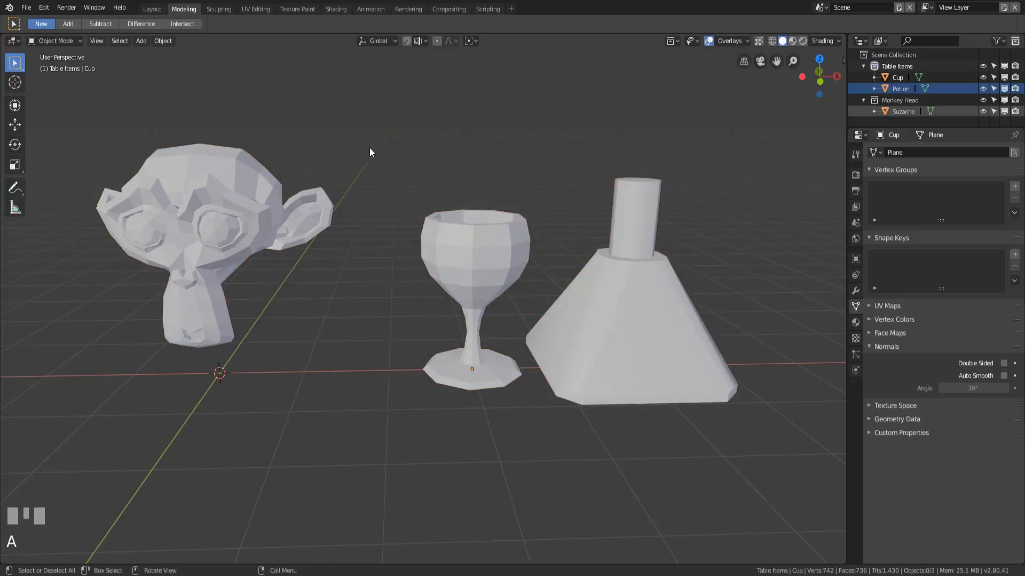
{"action": "left_click_drag", "start_coordinate": [370, 148], "coordinate": [768, 490]}
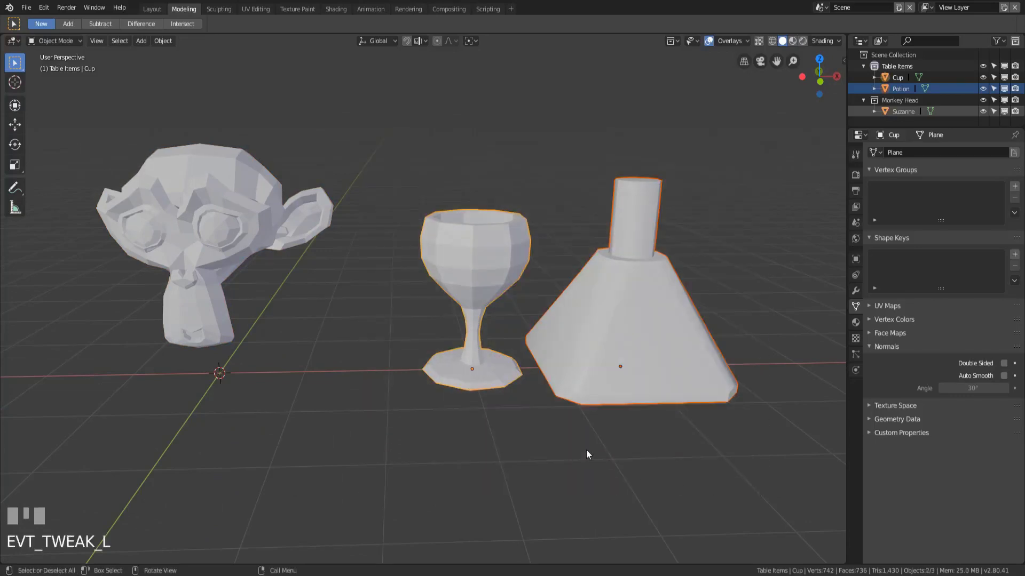
{"action": "key", "text": "h"}
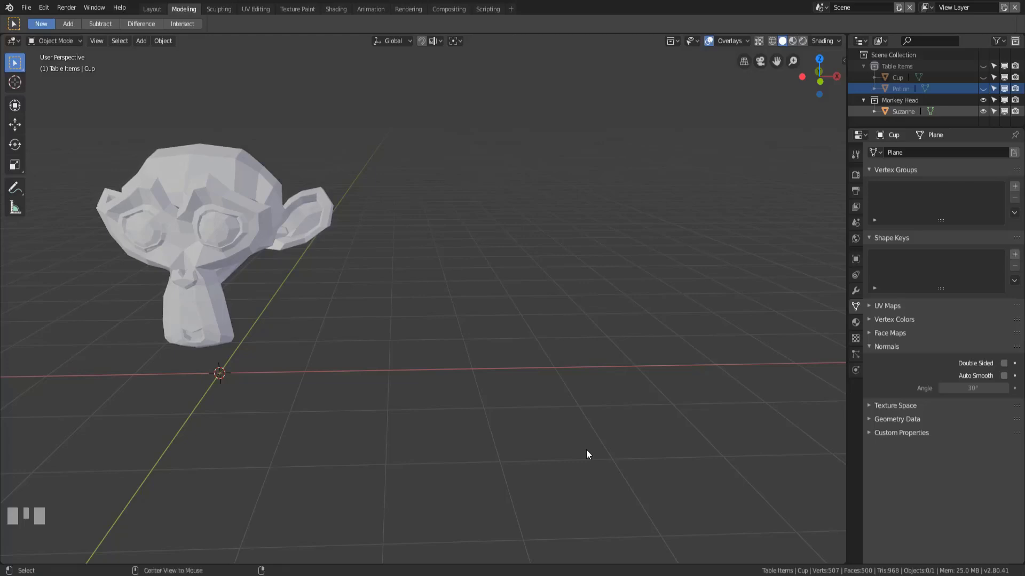
{"action": "key", "text": "alt+h"}
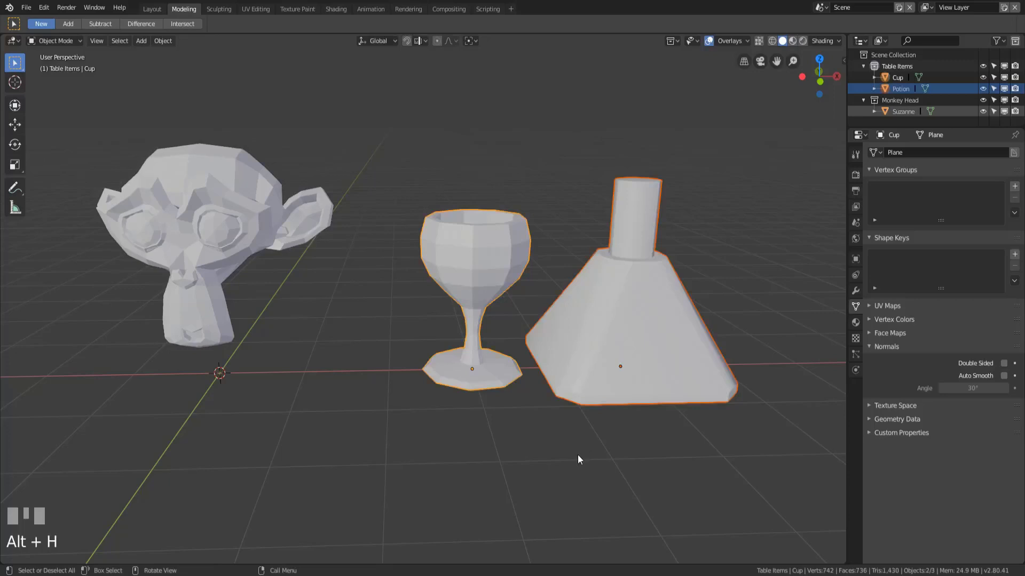
Step: Hide the Table Items collection through the viewport's collection visibility settings and show it again
{"action": "middle_click_drag", "start_coordinate": [457, 447], "coordinate": [549, 397]}
{"action": "scroll", "coordinate": [536, 424], "scroll_direction": "down", "scroll_amount": 2}
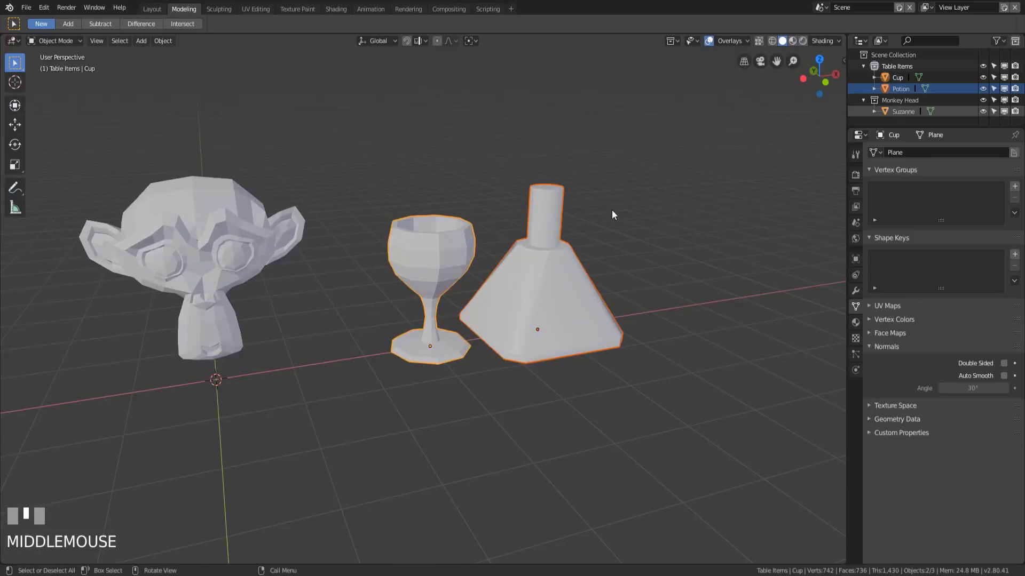
{"action": "middle_click_drag", "start_coordinate": [609, 211], "coordinate": [439, 248]}
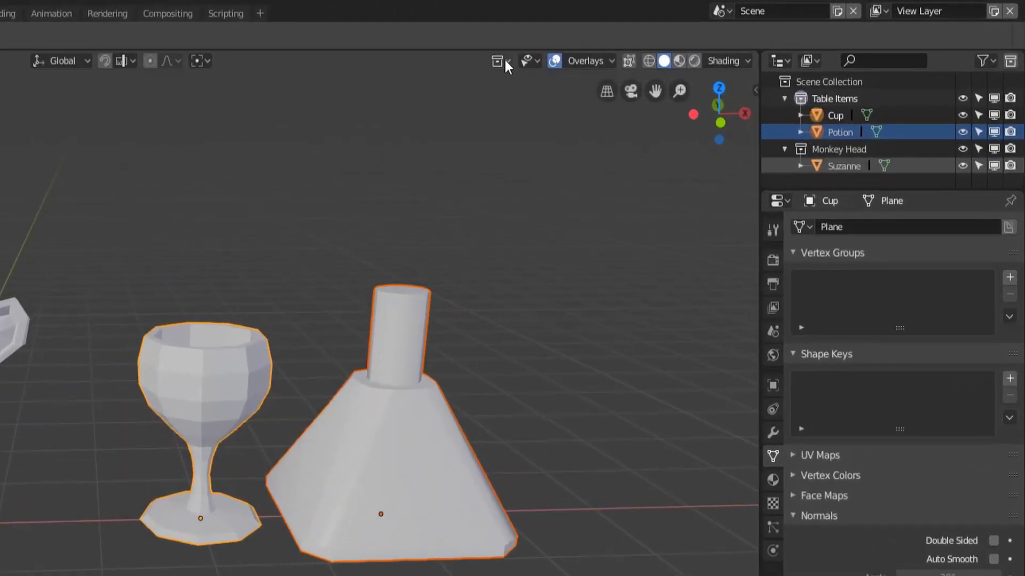
{"action": "left_click", "coordinate": [504, 61]}
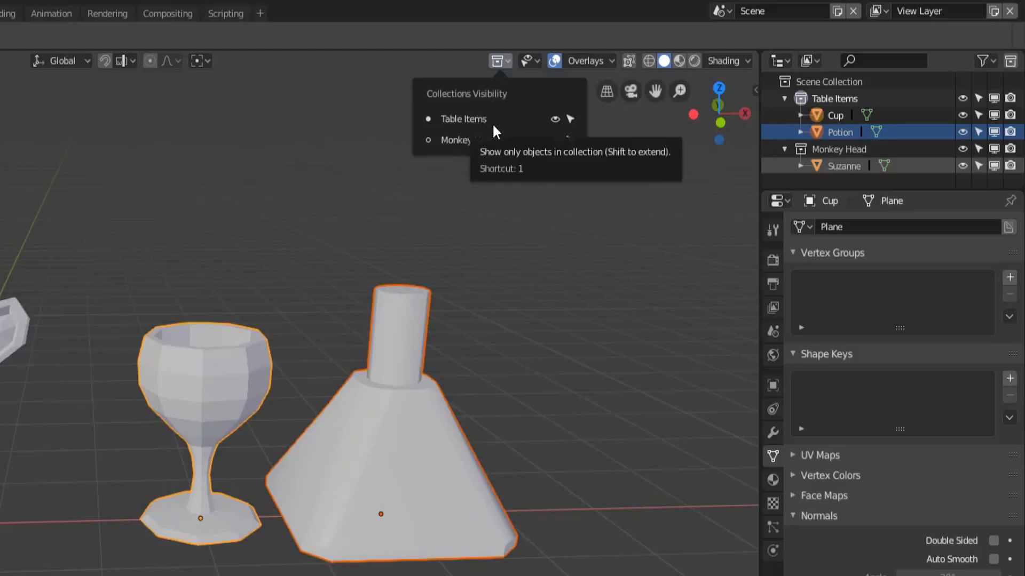
{"action": "left_click", "coordinate": [556, 119]}
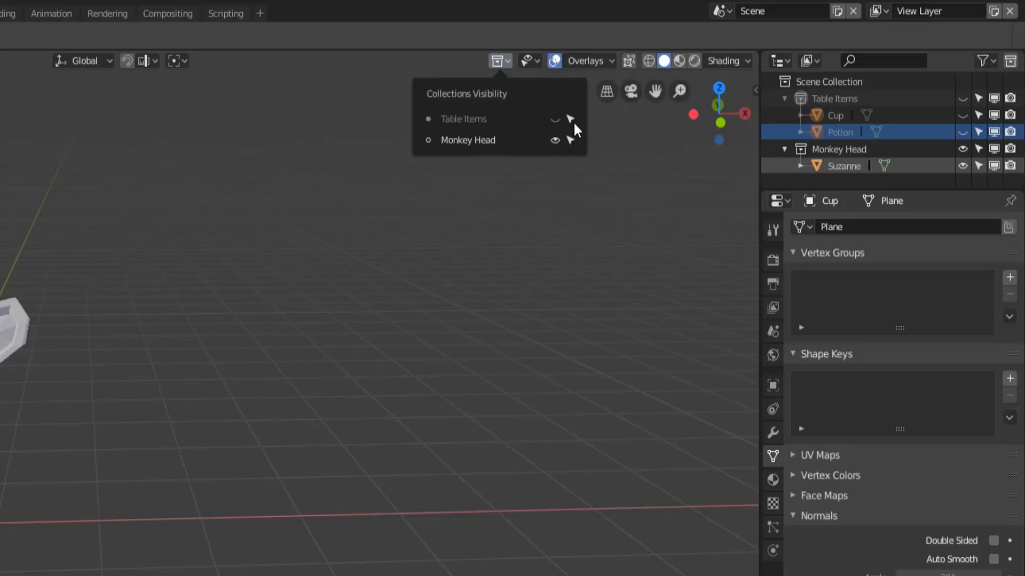
{"action": "left_click", "coordinate": [556, 118]}
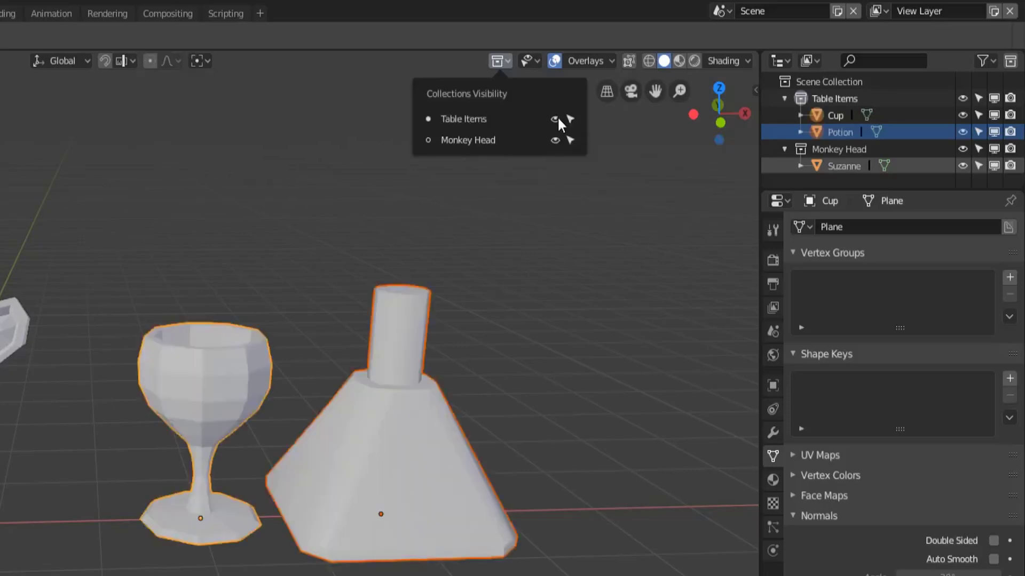
Step: Disable viewport selection for the Table Items collection and hide the collection
{"action": "left_click", "coordinate": [570, 118]}
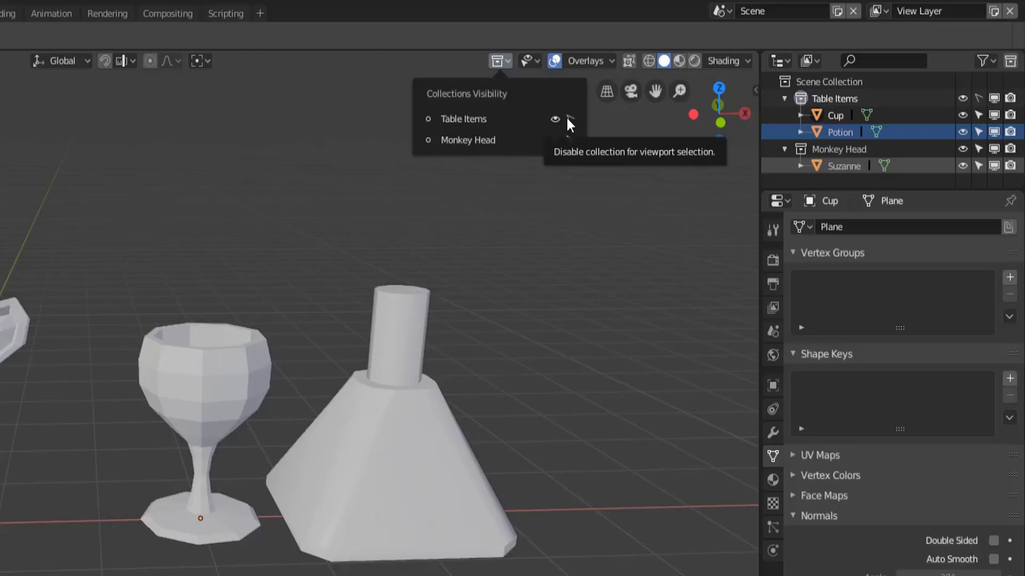
{"action": "left_click", "coordinate": [555, 119]}
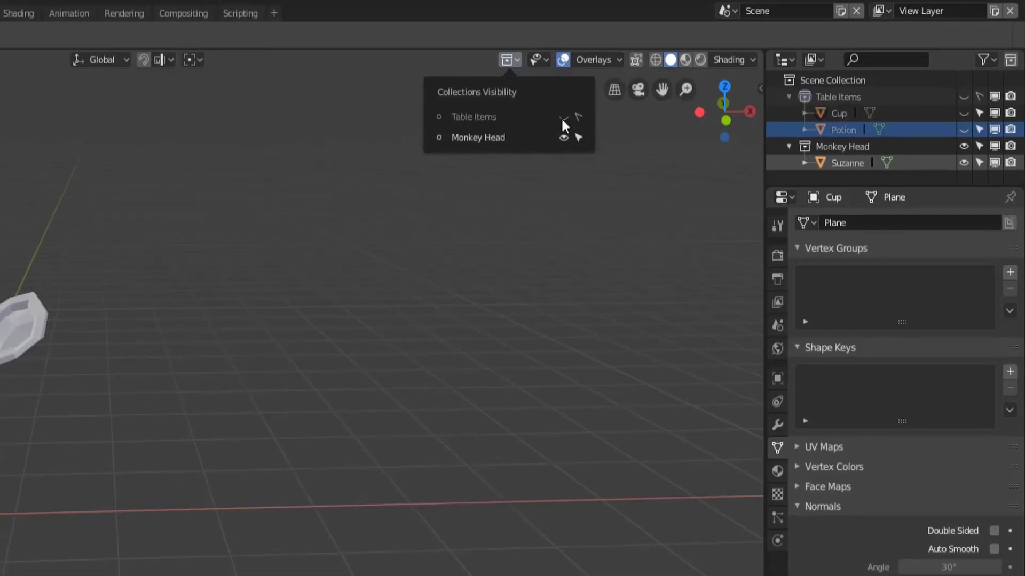
Step: Select the monkey head and enter Edit Mode on its mesh
{"action": "left_click", "coordinate": [176, 257]}
{"action": "scroll", "coordinate": [477, 295], "scroll_direction": "up", "scroll_amount": 3}
{"action": "mouse_move", "coordinate": [477, 295]}
{"action": "middle_mouse_down"}
{"action": "mouse_move", "coordinate": [491, 232]}
{"action": "mouse_move", "coordinate": [474, 296]}
{"action": "middle_mouse_up"}
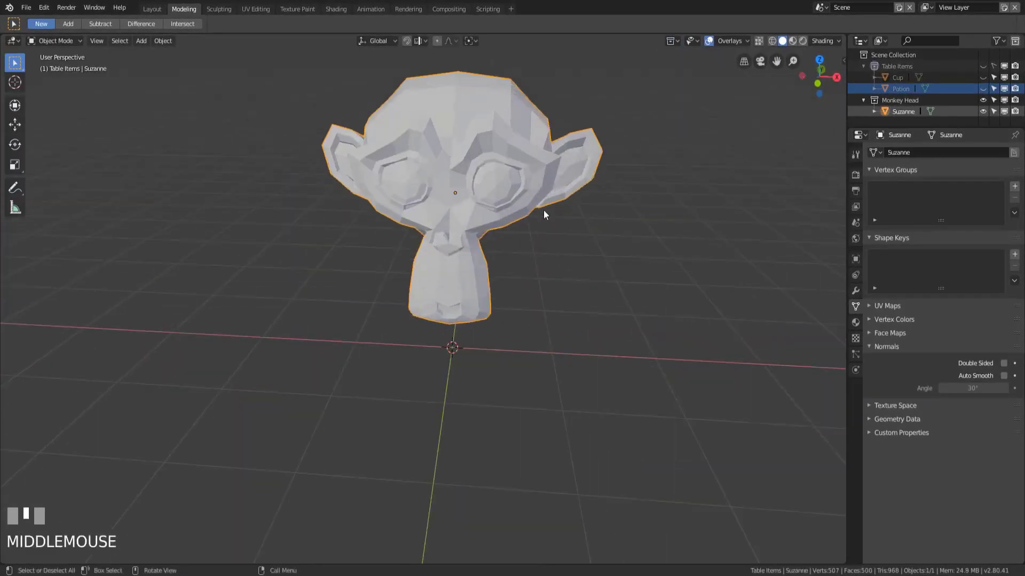
{"action": "middle_click_drag", "start_coordinate": [527, 269], "coordinate": [448, 315]}
{"action": "scroll", "coordinate": [446, 293], "scroll_direction": "up", "scroll_amount": 2}
{"action": "key", "text": "Tab"}
{"action": "scroll", "coordinate": [451, 309], "scroll_direction": "up", "scroll_amount": 1}
{"action": "scroll", "coordinate": [448, 315], "scroll_direction": "up", "scroll_amount": 3}
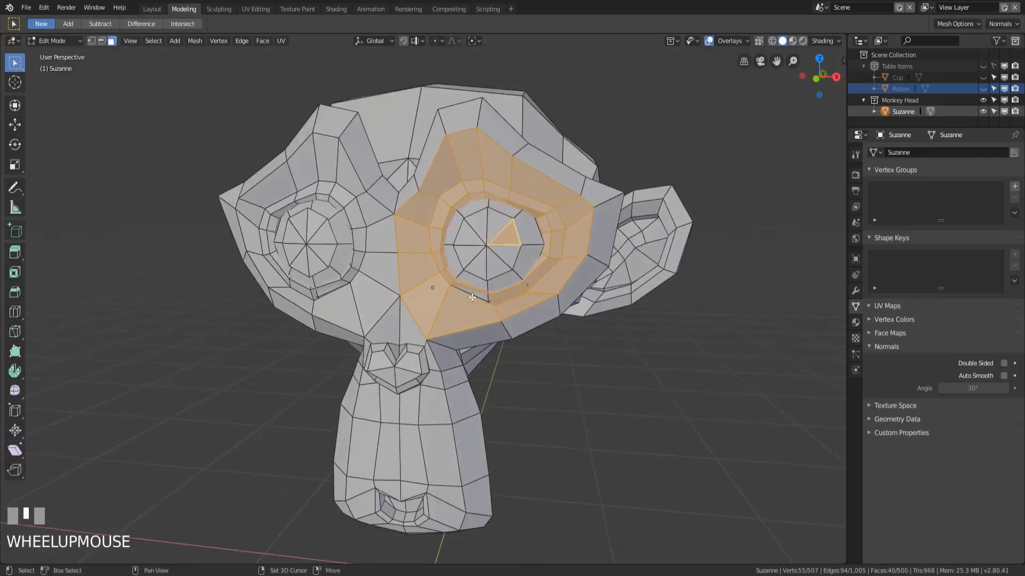
Step: Select the three concentric face loops around the monkey's eye nearest the visible ear and hide them
{"action": "key", "text": "a"}
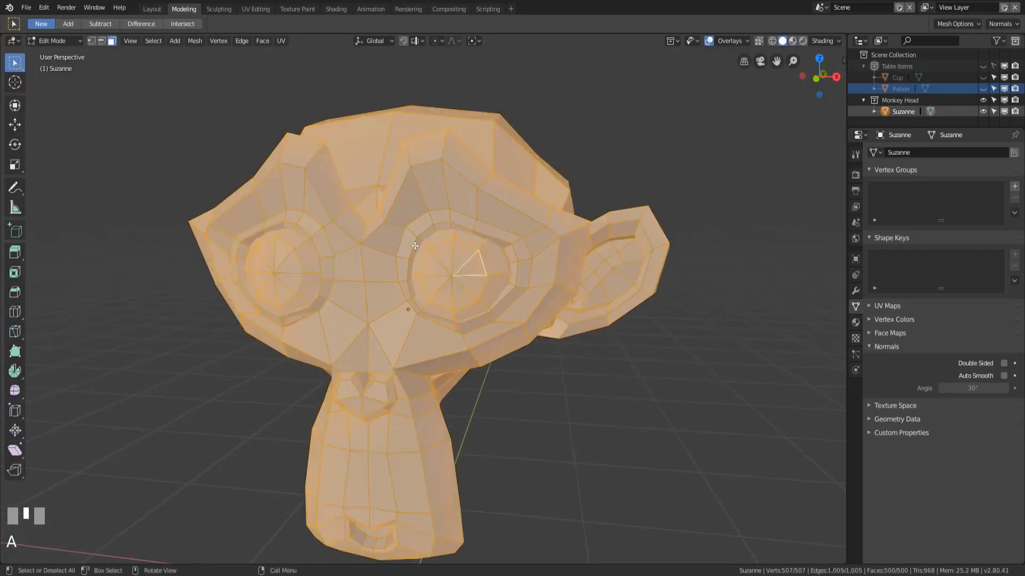
{"action": "left_click", "coordinate": [408, 212]}
{"action": "left_click", "coordinate": [404, 225], "text": "alt"}
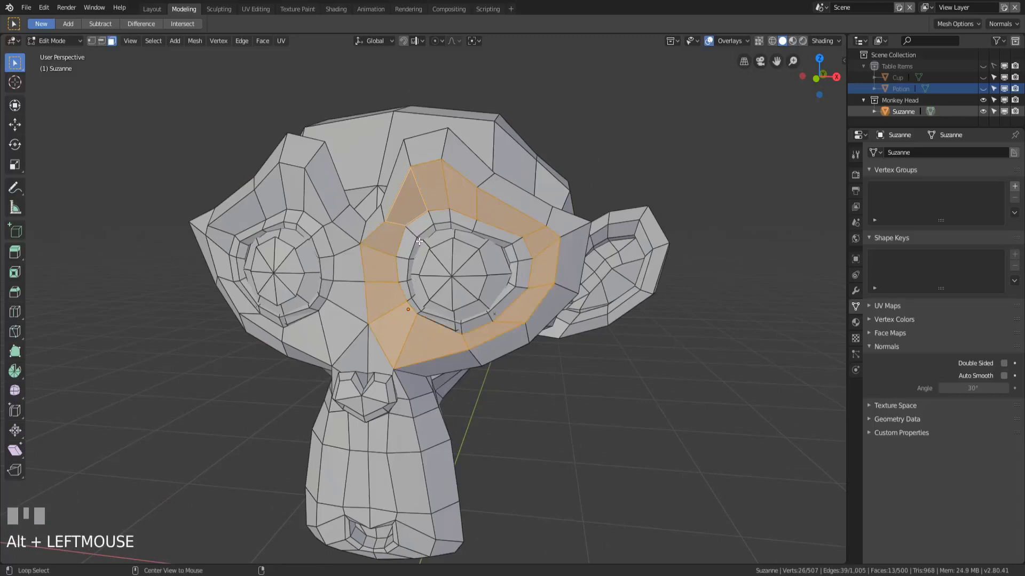
{"action": "left_click", "coordinate": [419, 241], "text": "alt"}
{"action": "left_click", "coordinate": [403, 222], "text": "alt+shift"}
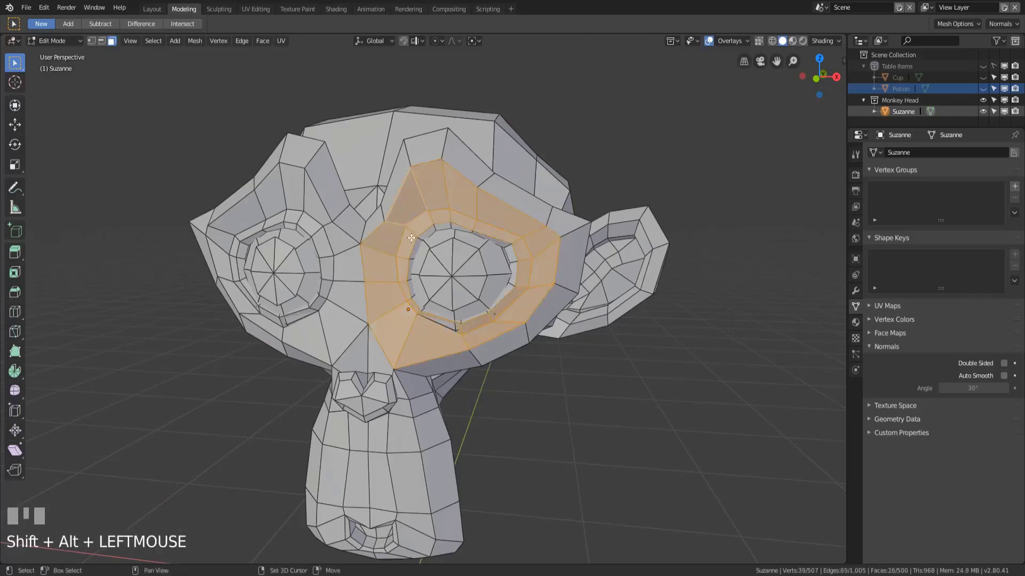
{"action": "left_click", "coordinate": [401, 227], "text": "alt+shift"}
{"action": "middle_click_drag", "start_coordinate": [401, 227], "coordinate": [426, 298]}
{"action": "scroll", "coordinate": [425, 294], "scroll_direction": "up", "scroll_amount": 3}
{"action": "scroll", "coordinate": [427, 298], "scroll_direction": "up", "scroll_amount": 2}
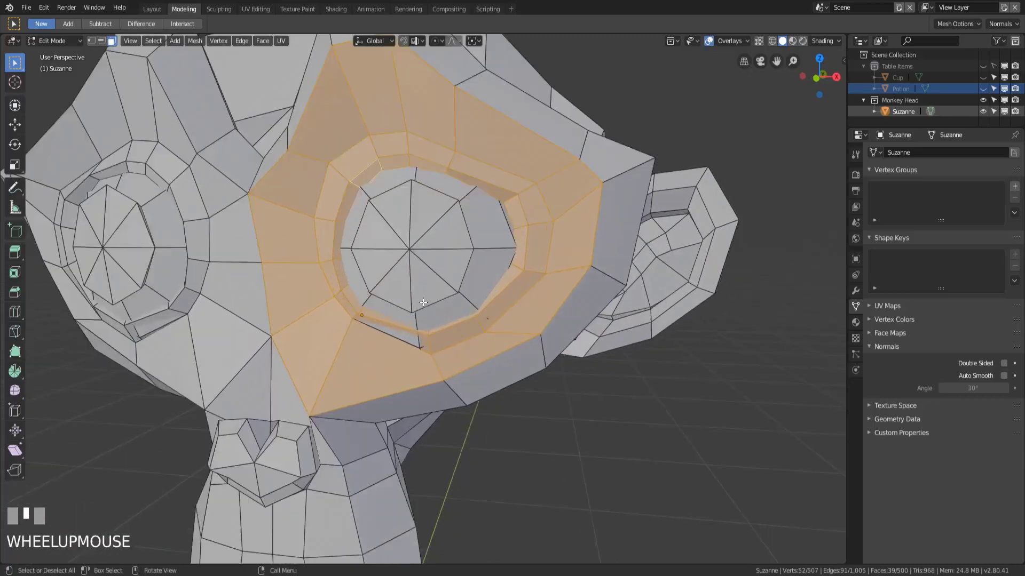
{"action": "scroll", "coordinate": [367, 306], "scroll_direction": "down", "scroll_amount": 3}
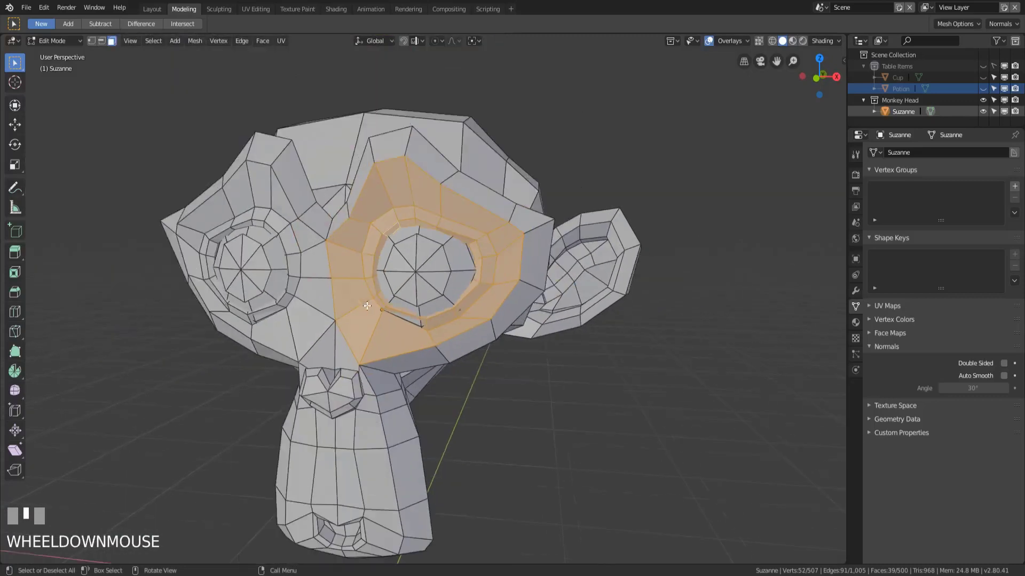
{"action": "middle_click_drag", "start_coordinate": [367, 306], "coordinate": [423, 302]}
{"action": "scroll", "coordinate": [422, 303], "scroll_direction": "up", "scroll_amount": 2}
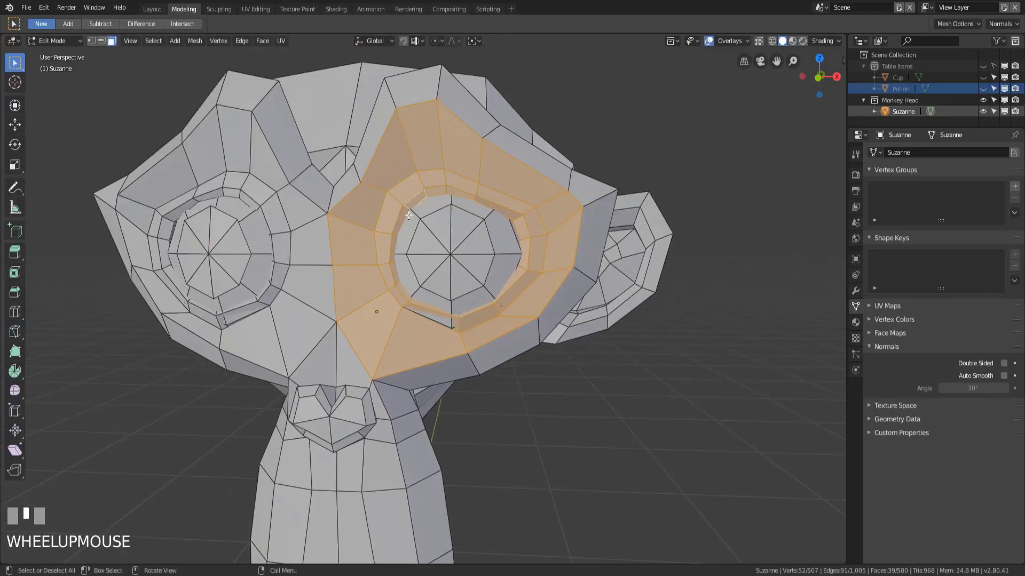
{"action": "key", "text": "h"}
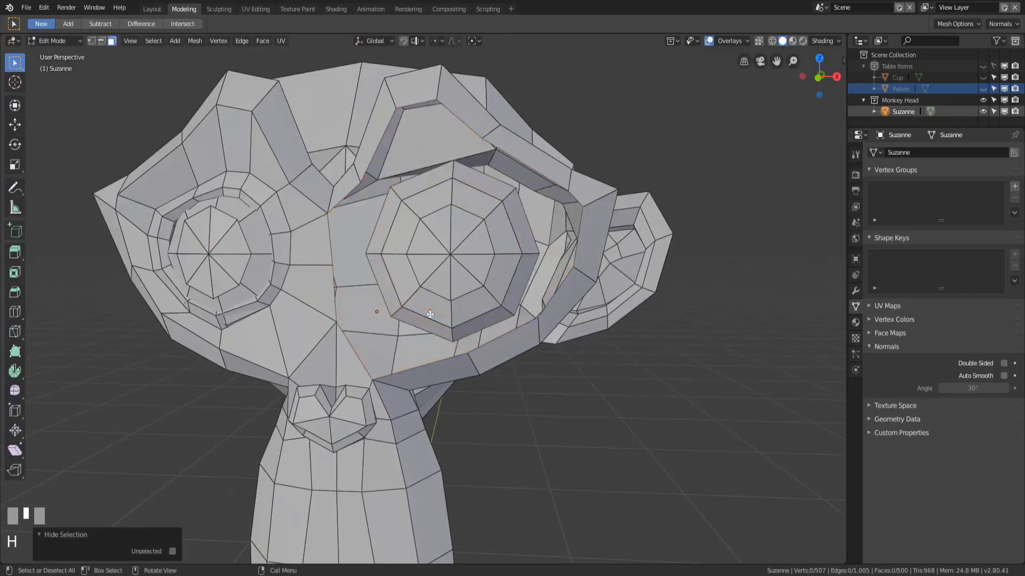
Step: View the whole monkey head in Object Mode and return to Edit Mode
{"action": "middle_click_drag", "start_coordinate": [431, 315], "coordinate": [495, 226]}
{"action": "scroll", "coordinate": [400, 311], "scroll_direction": "down", "scroll_amount": 4}
{"action": "key", "text": "Tab"}
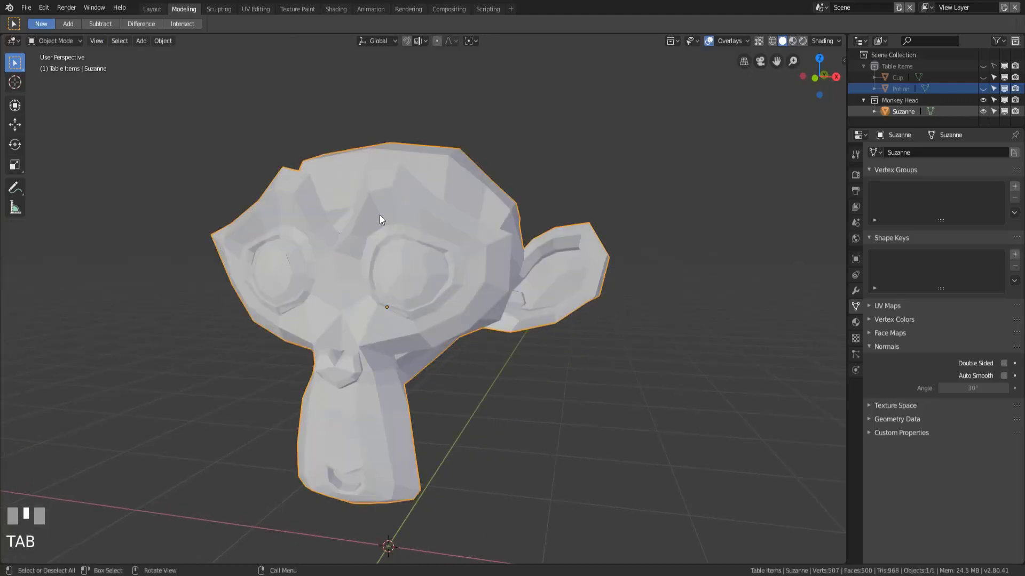
{"action": "middle_click_drag", "start_coordinate": [384, 209], "coordinate": [484, 317]}
{"action": "scroll", "coordinate": [446, 278], "scroll_direction": "up", "scroll_amount": 2}
{"action": "key", "text": "Tab"}
Step: Select a single face on the exposed eyeball and examine the area behind the hidden faces from several angles
{"action": "scroll", "coordinate": [470, 283], "scroll_direction": "up", "scroll_amount": 3}
{"action": "left_click", "coordinate": [436, 264]}
{"action": "middle_click_drag", "start_coordinate": [436, 265], "coordinate": [415, 278]}
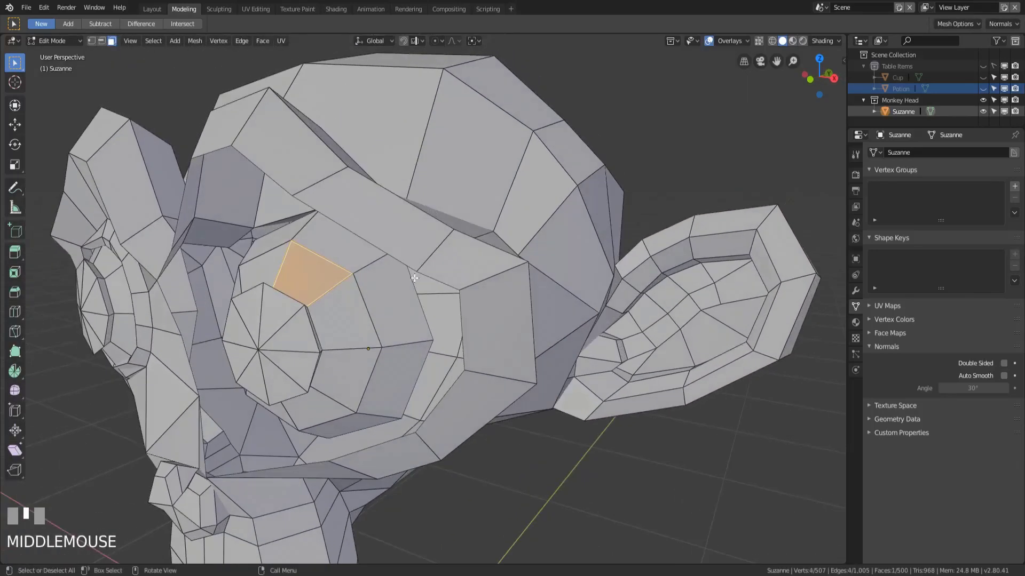
{"action": "scroll", "coordinate": [415, 278], "scroll_direction": "up", "scroll_amount": 3}
{"action": "middle_click_drag", "start_coordinate": [337, 321], "coordinate": [277, 313], "text": "shift"}
{"action": "scroll", "coordinate": [481, 258], "scroll_direction": "down", "scroll_amount": 1}
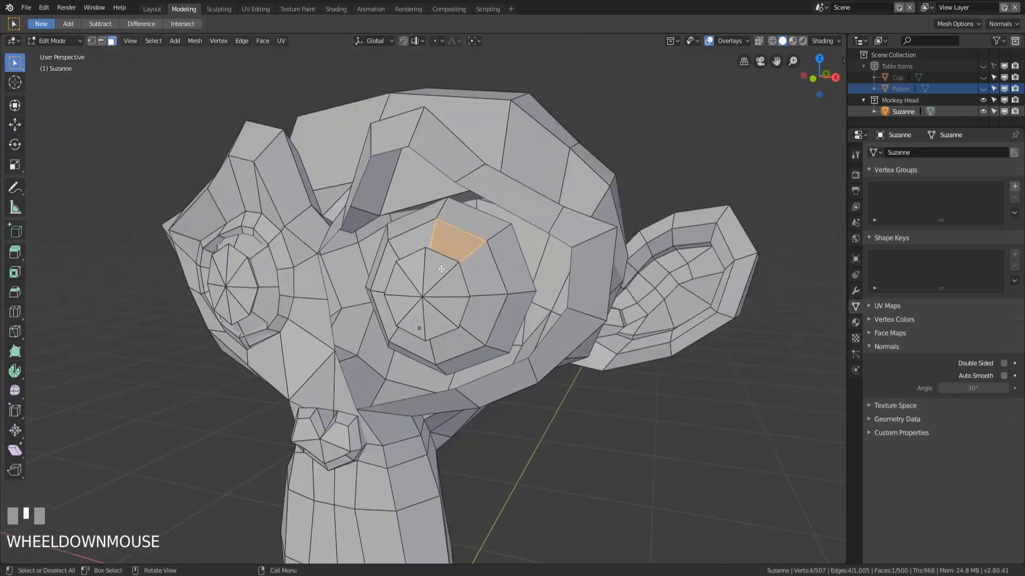
{"action": "scroll", "coordinate": [441, 269], "scroll_direction": "down", "scroll_amount": 2}
{"action": "middle_click_drag", "start_coordinate": [430, 273], "coordinate": [426, 279]}
{"action": "scroll", "coordinate": [426, 278], "scroll_direction": "up", "scroll_amount": 1}
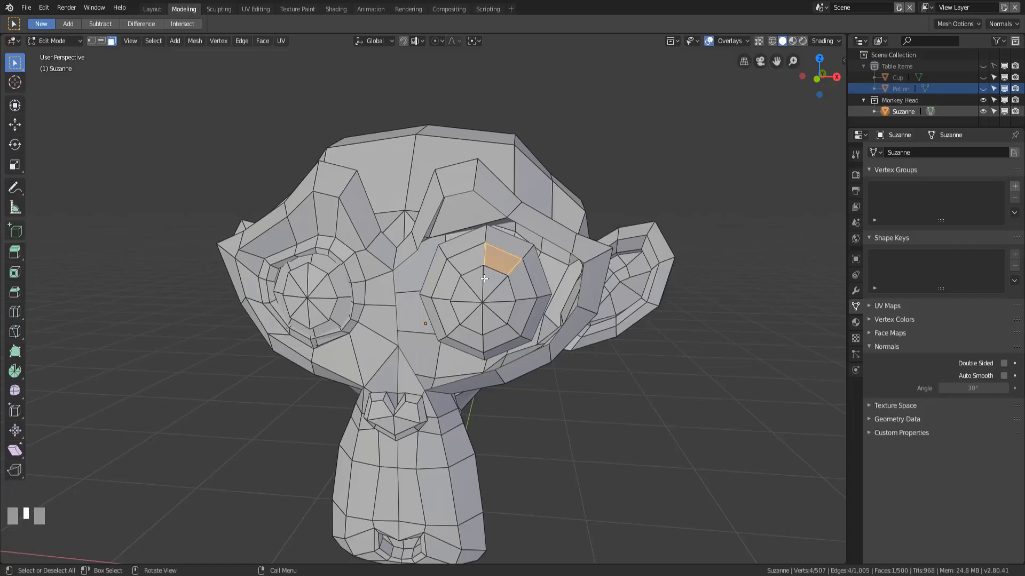
Step: Return the monkey head to Object Mode and hide the whole object
{"action": "key", "text": "Tab"}
{"action": "scroll", "coordinate": [483, 278], "scroll_direction": "down", "scroll_amount": 5}
{"action": "middle_click_drag", "start_coordinate": [484, 278], "coordinate": [480, 311], "text": "shift"}
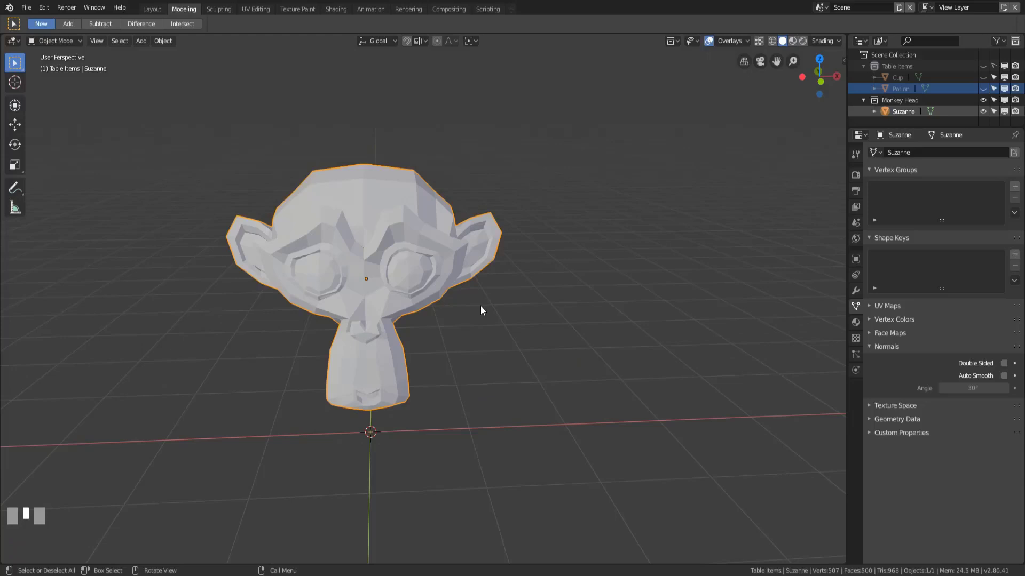
{"action": "key", "text": "h"}
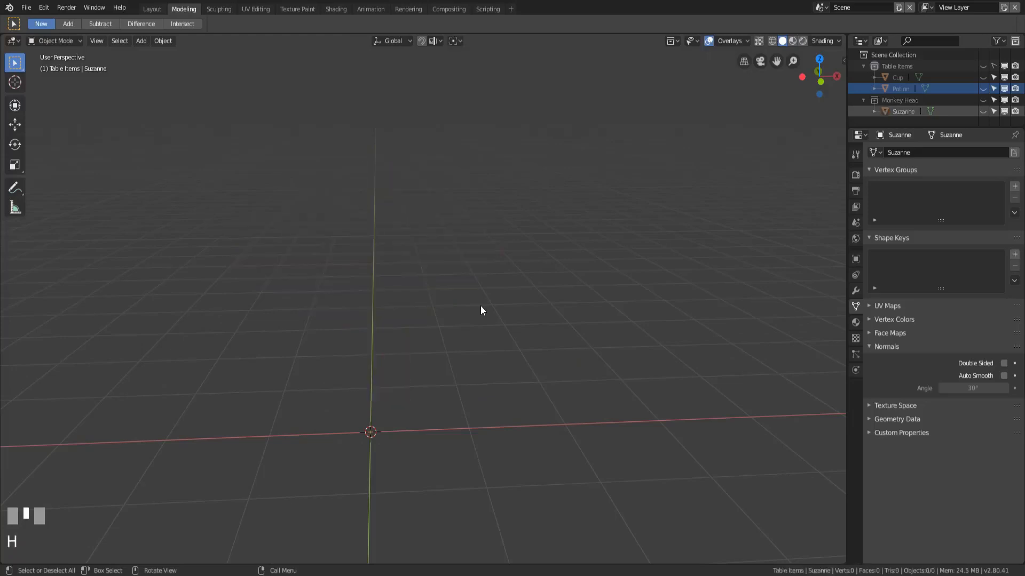
Step: Reveal all hidden objects so the monkey head, cup and potion bottle show together in the scene
{"action": "key", "text": "alt+h"}
{"action": "scroll", "coordinate": [486, 312], "scroll_direction": "down", "scroll_amount": 2}
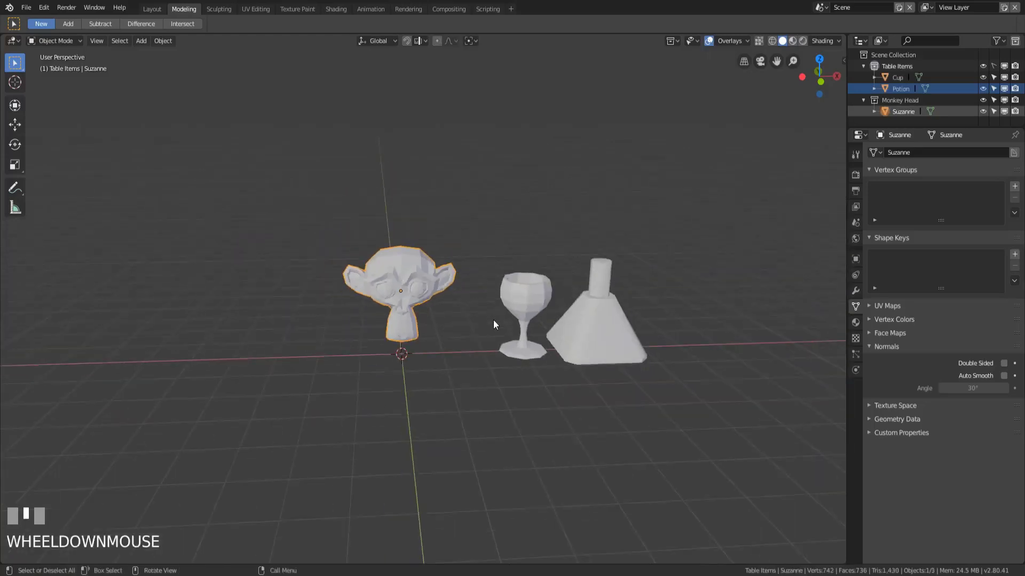
{"action": "middle_click_drag", "start_coordinate": [493, 319], "coordinate": [422, 313], "text": "shift"}
{"action": "scroll", "coordinate": [447, 338], "scroll_direction": "up", "scroll_amount": 4}
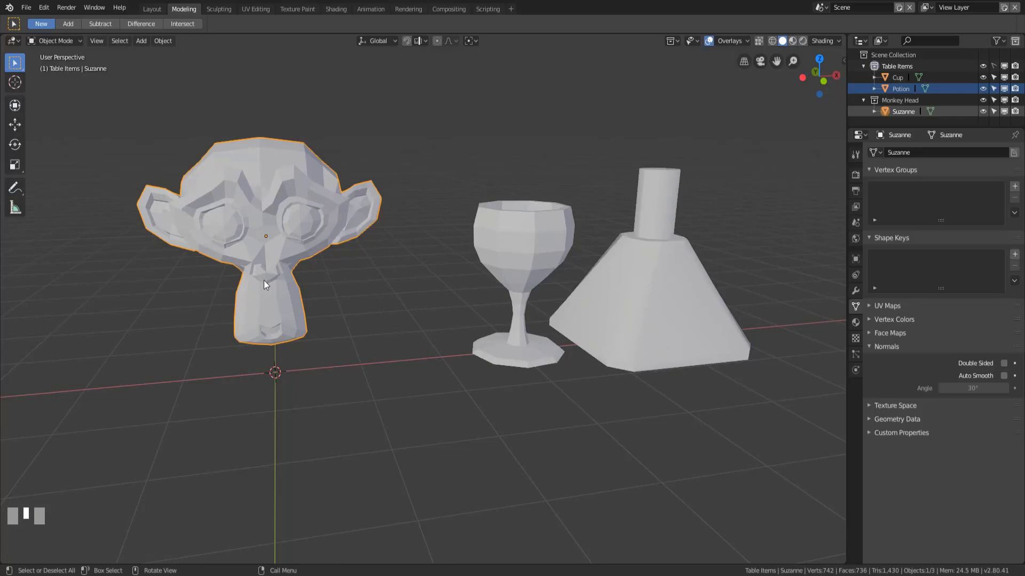
{"action": "scroll", "coordinate": [678, 306], "scroll_direction": "down", "scroll_amount": 2}
{"action": "middle_click_drag", "start_coordinate": [555, 314], "coordinate": [555, 318]}
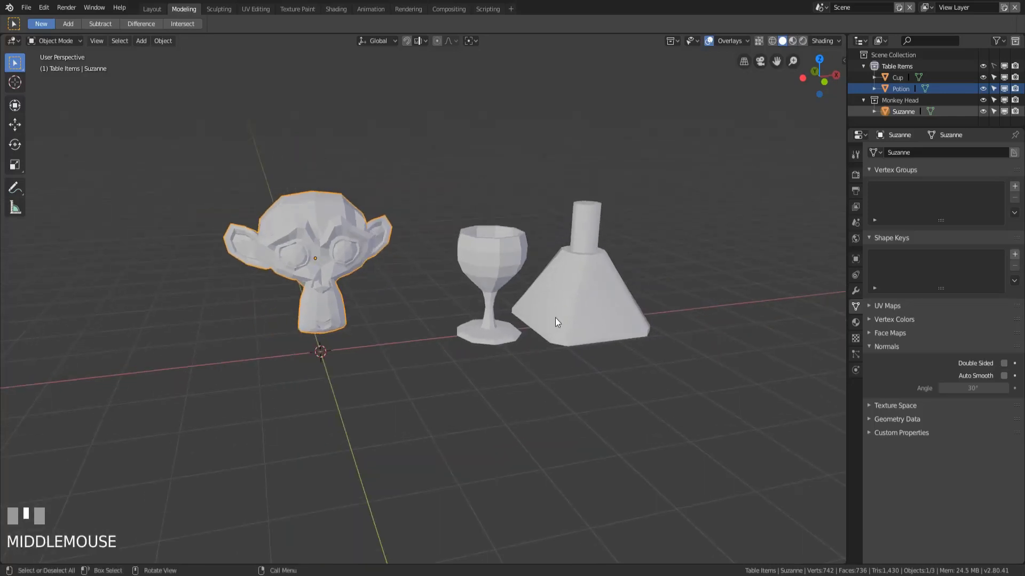
Step: Make the objects of the Table Items collection selectable in the viewport through the collection visibility options
{"action": "left_click", "coordinate": [672, 41]}
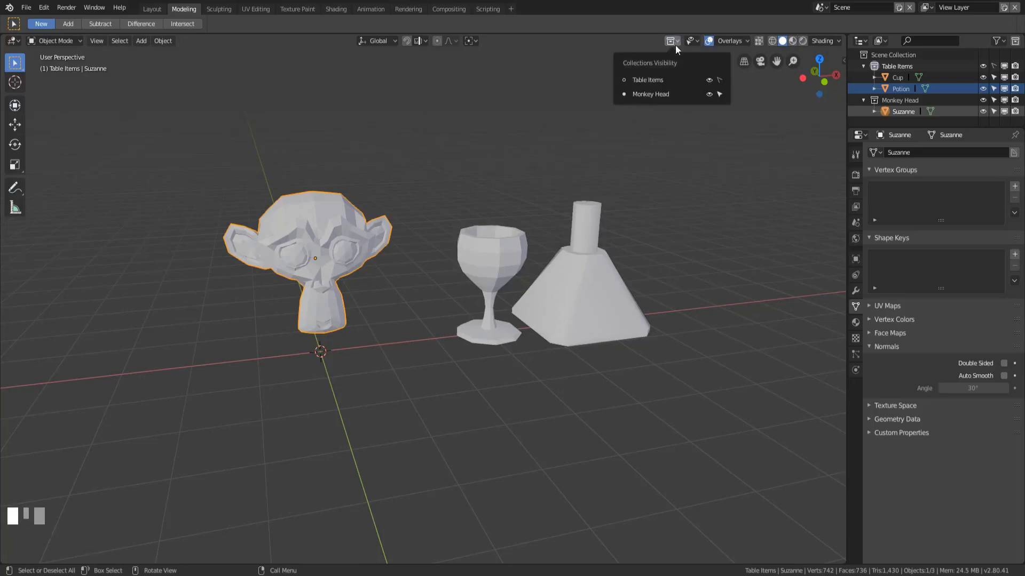
{"action": "left_click", "coordinate": [720, 80]}
{"action": "middle_click_drag", "start_coordinate": [589, 332], "coordinate": [590, 340]}
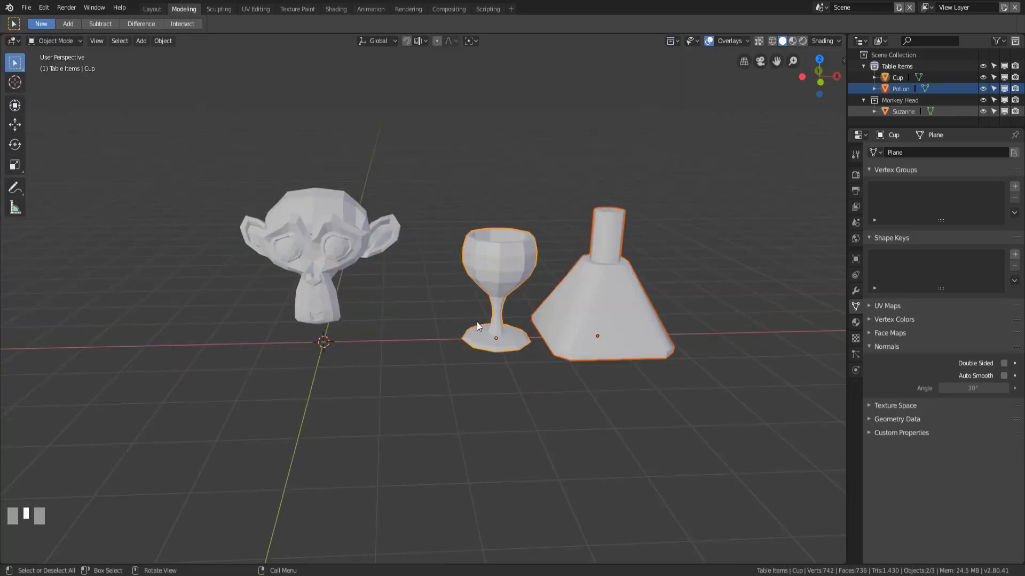
{"action": "middle_click_drag", "start_coordinate": [365, 319], "coordinate": [364, 354]}
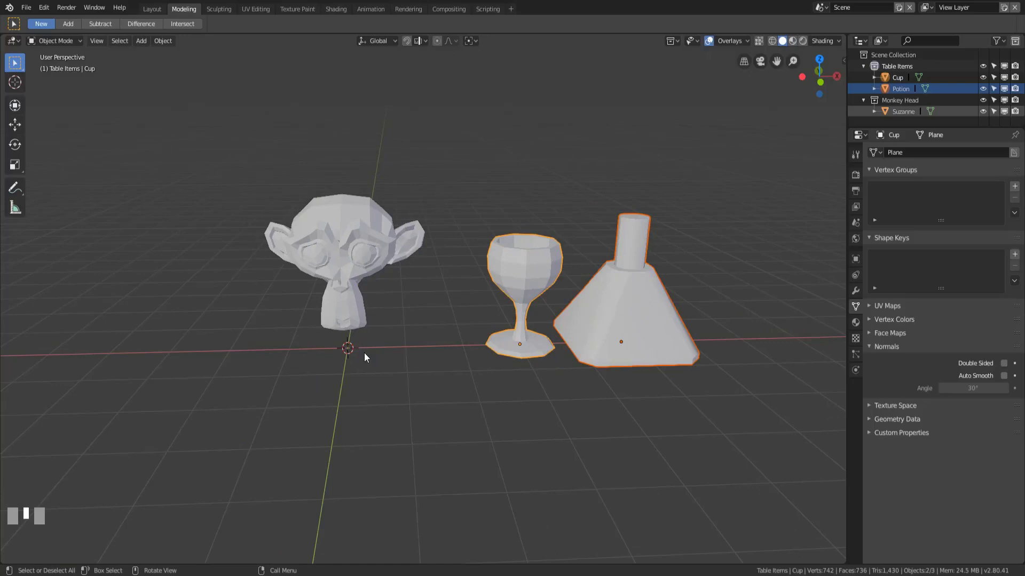